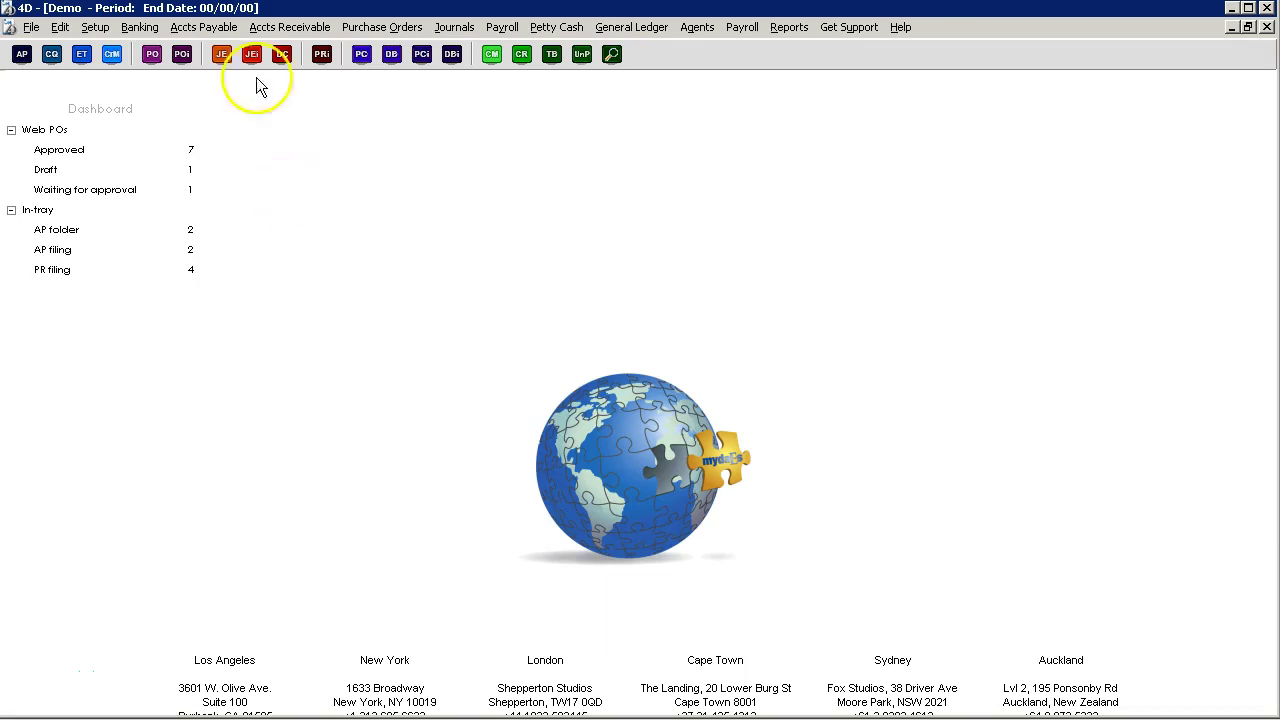
Start an Accounts Payable electronic transfer payment, defaulting to bank account 81001 - Bank 1
{"action": "left_click", "coordinate": [230, 27]}
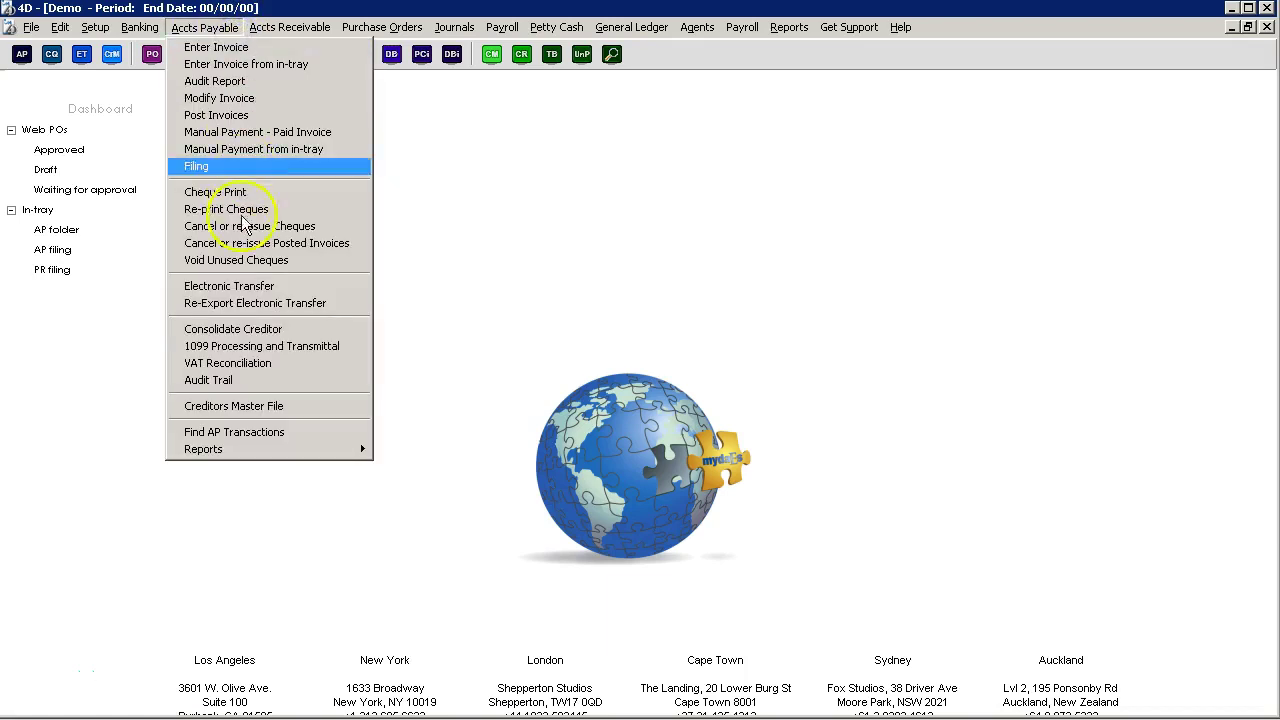
{"action": "left_click", "coordinate": [253, 286]}
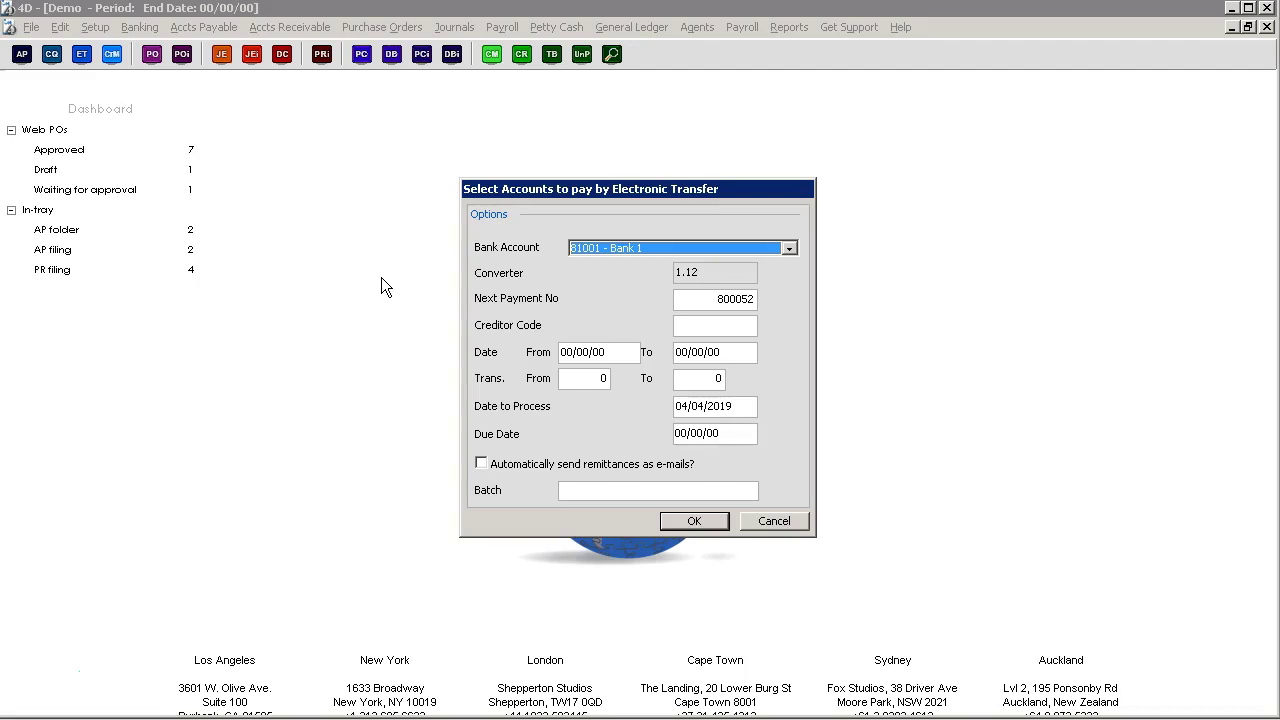
{"action": "left_click", "coordinate": [698, 322]}
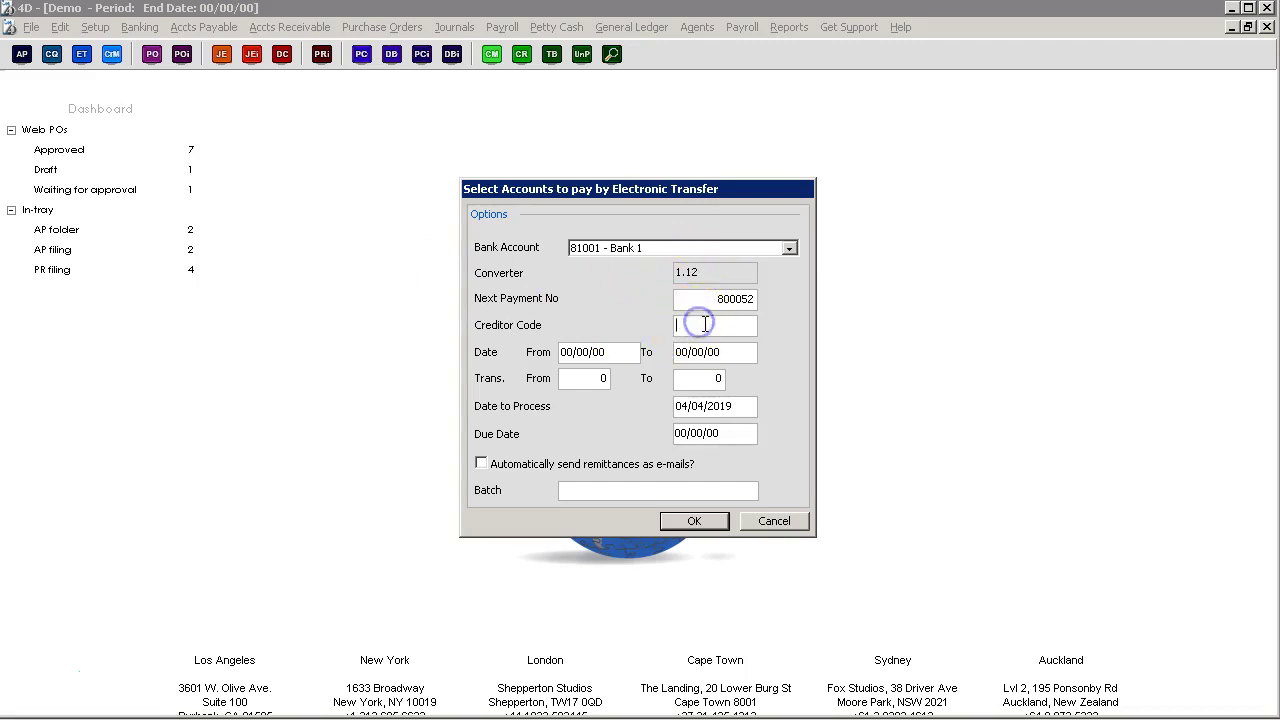
{"action": "left_click", "coordinate": [728, 352]}
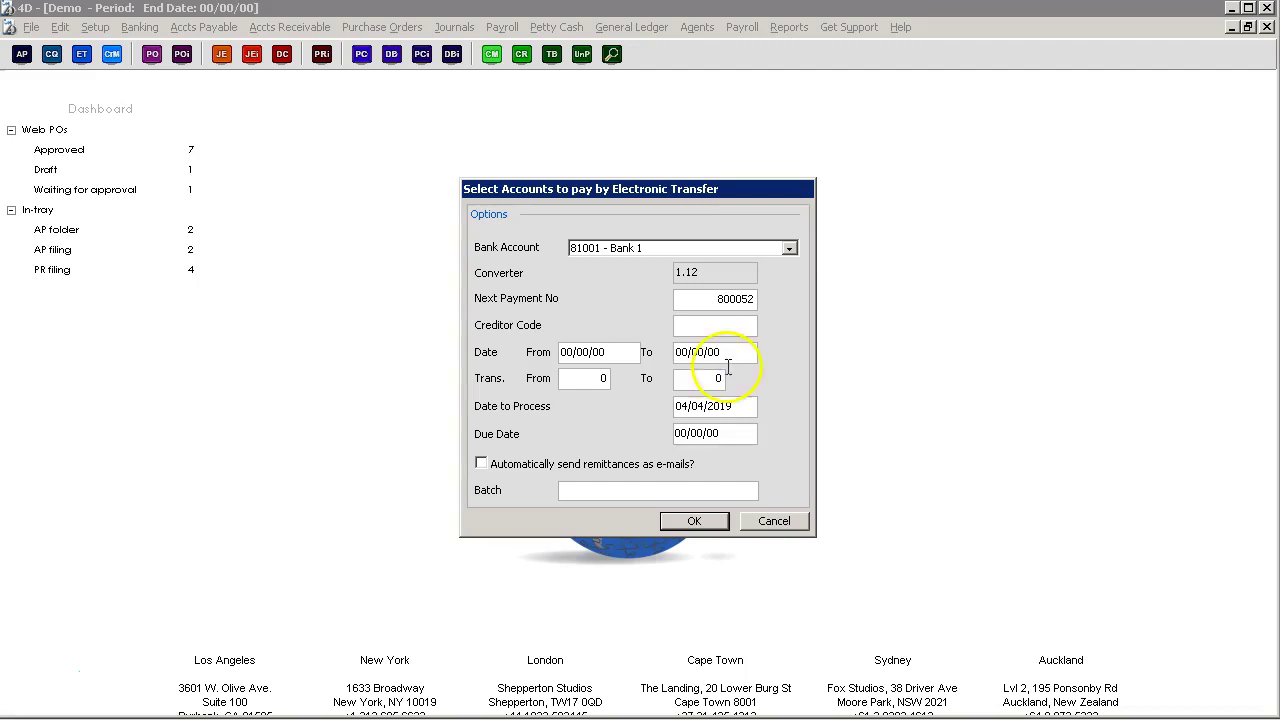
{"action": "left_click", "coordinate": [708, 378]}
{"action": "left_click", "coordinate": [616, 469]}
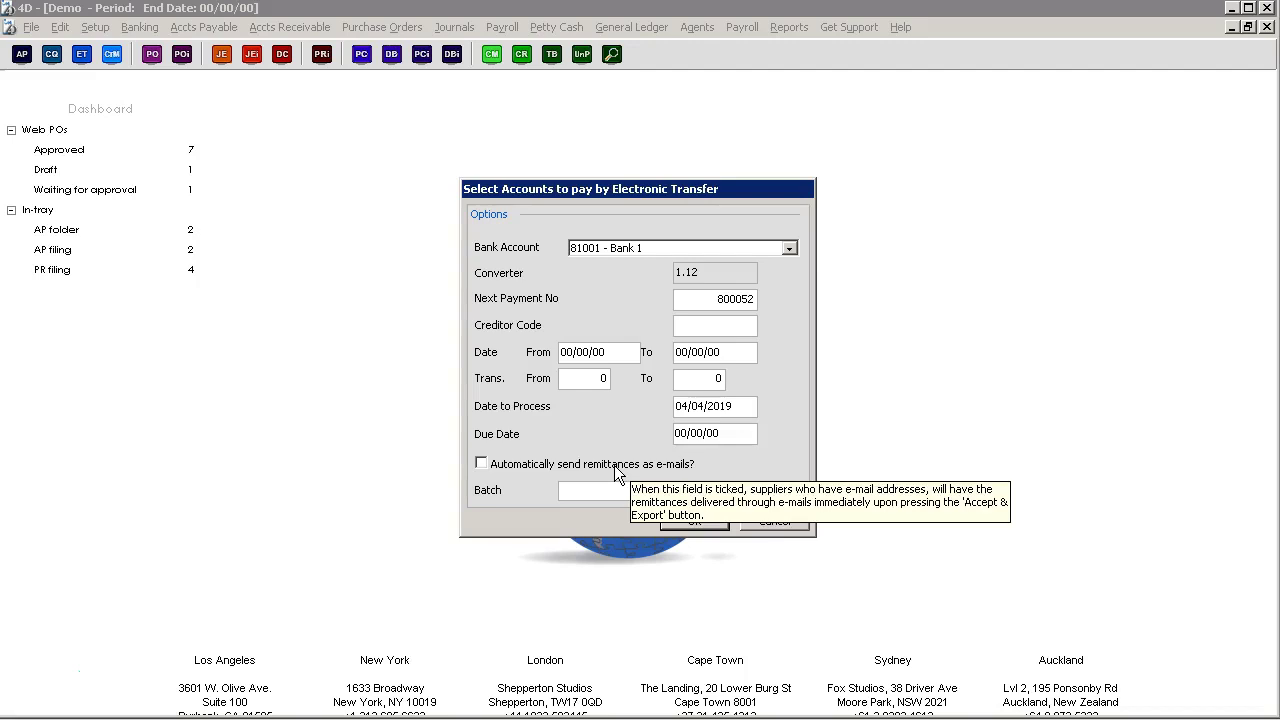
{"action": "left_click", "coordinate": [557, 463]}
{"action": "left_click", "coordinate": [575, 490]}
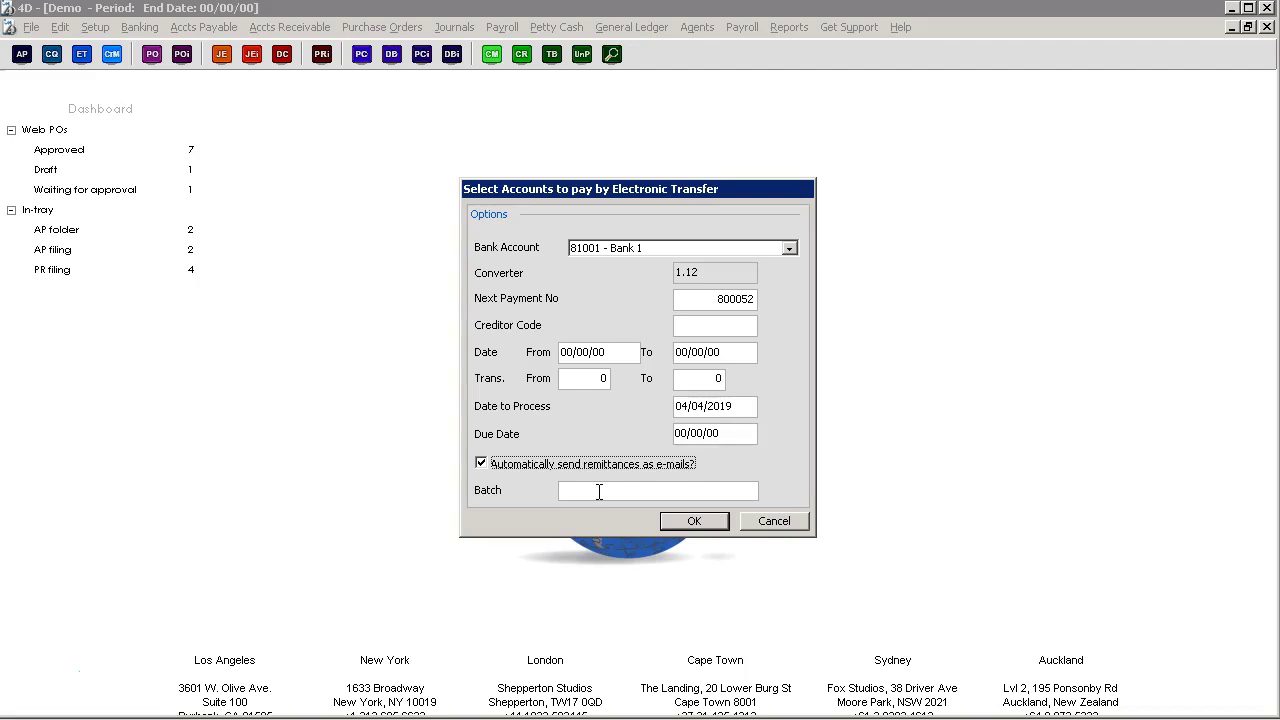
{"action": "left_click", "coordinate": [790, 249]}
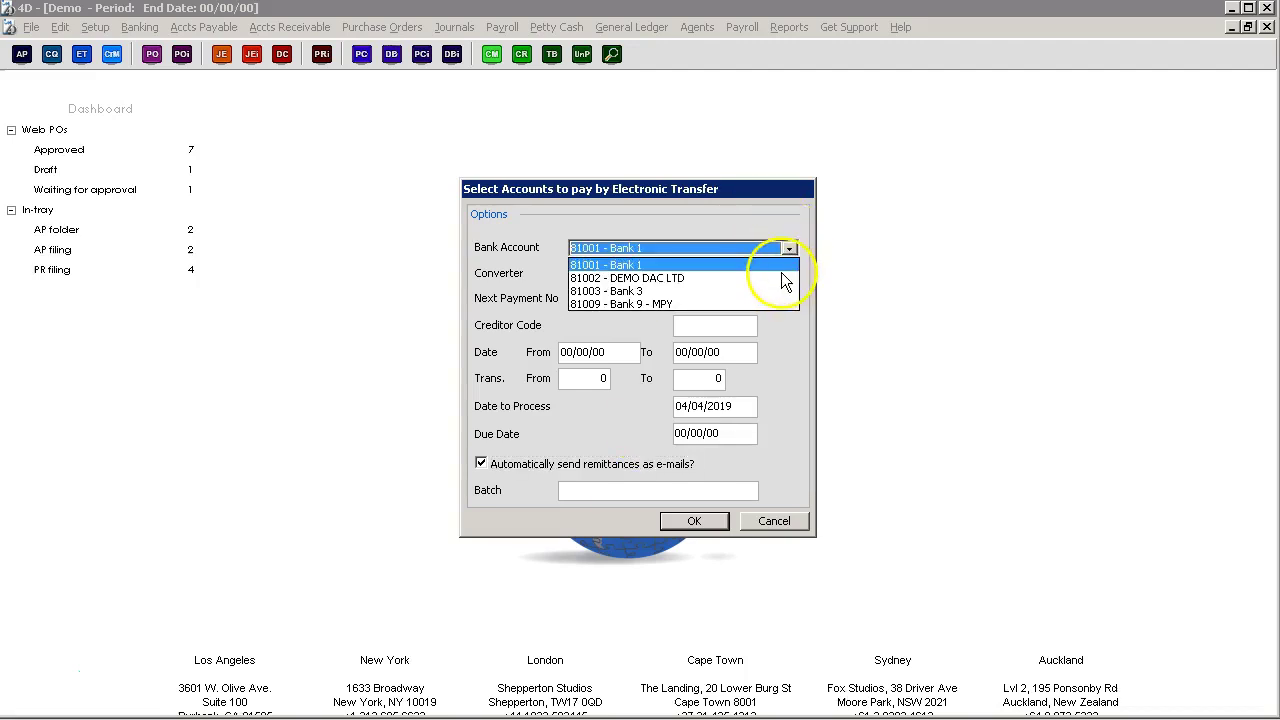
{"action": "left_click", "coordinate": [771, 221]}
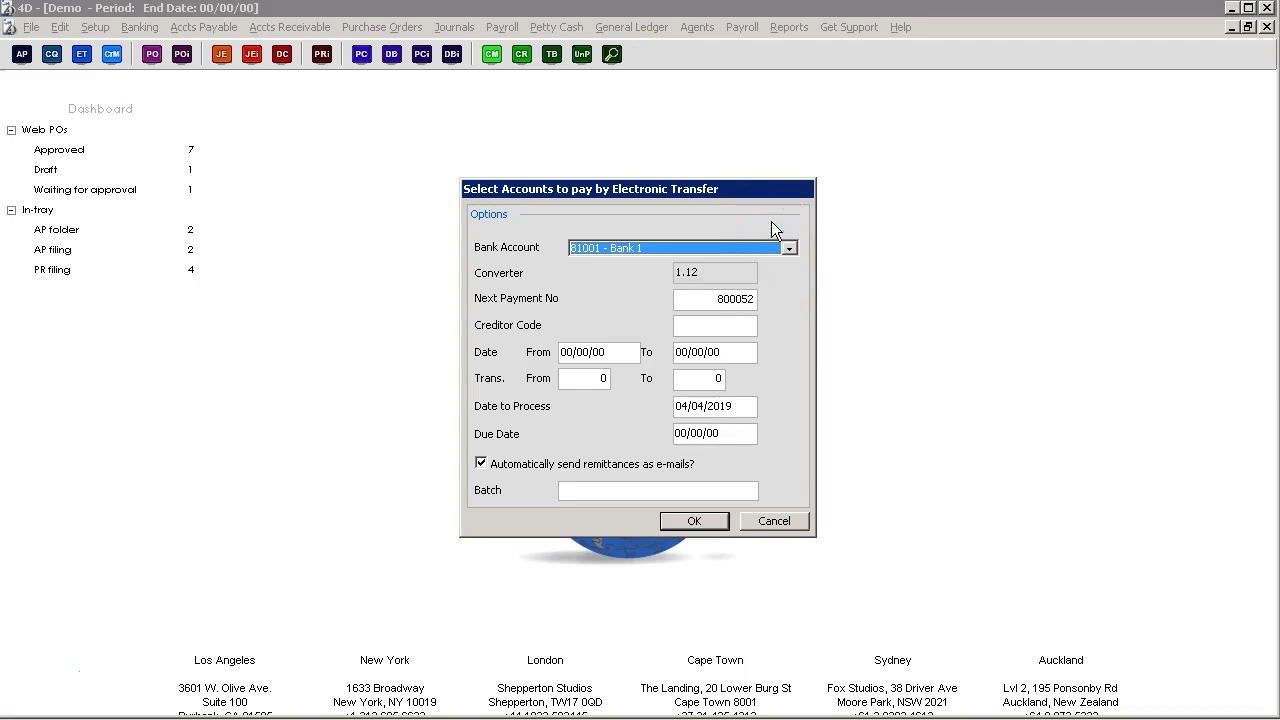
{"action": "left_click", "coordinate": [734, 489]}
Accept the account selection options to list the invoices payable from account 81001
{"action": "left_click", "coordinate": [697, 522]}
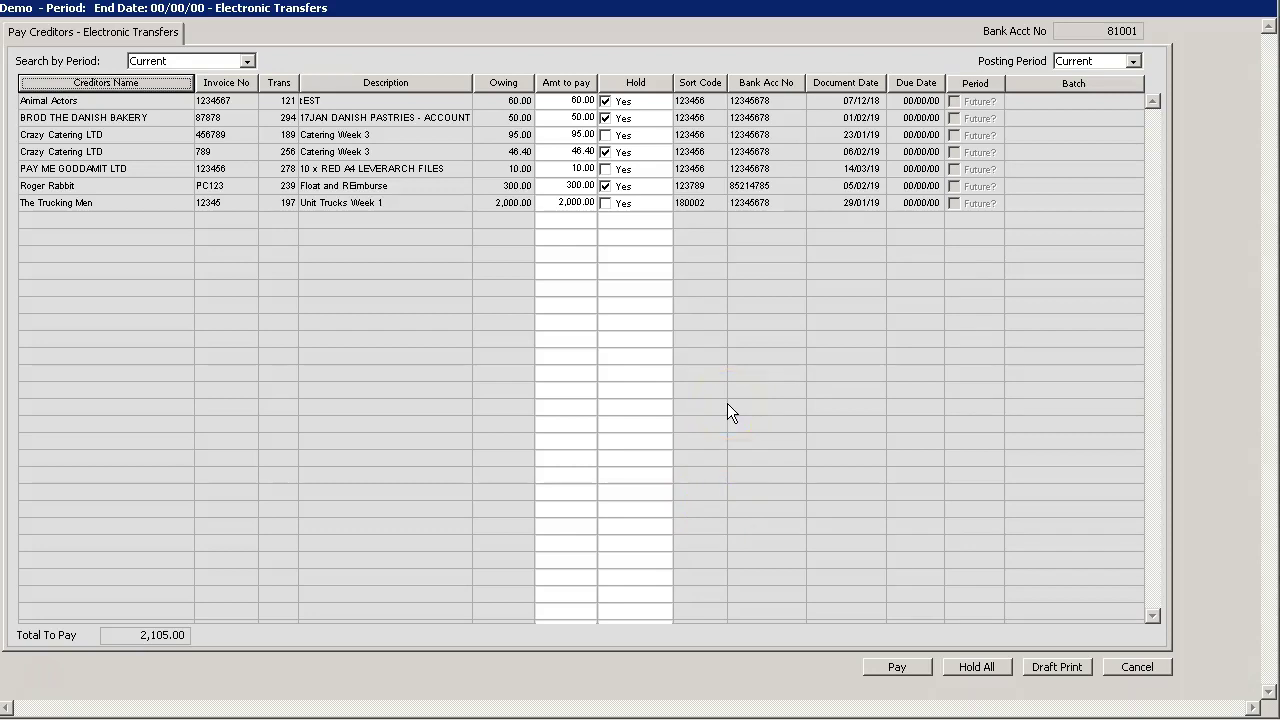
{"action": "left_click", "coordinate": [250, 57]}
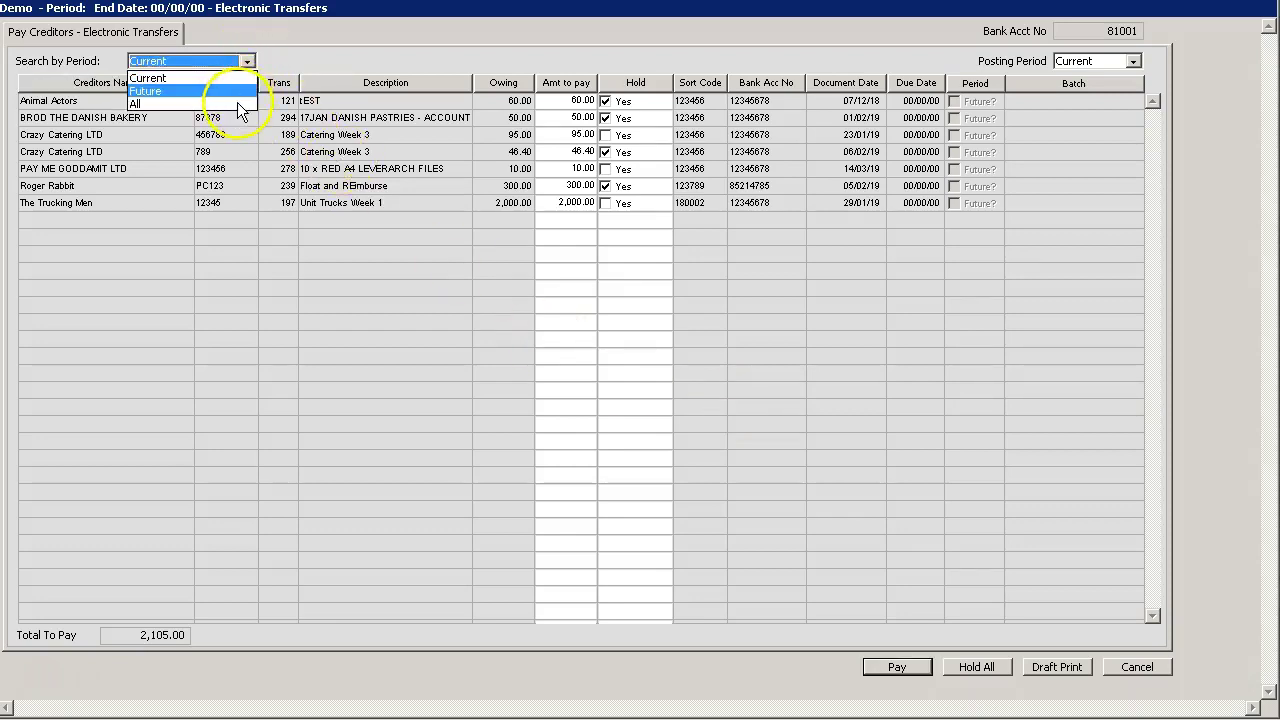
{"action": "left_click", "coordinate": [838, 49]}
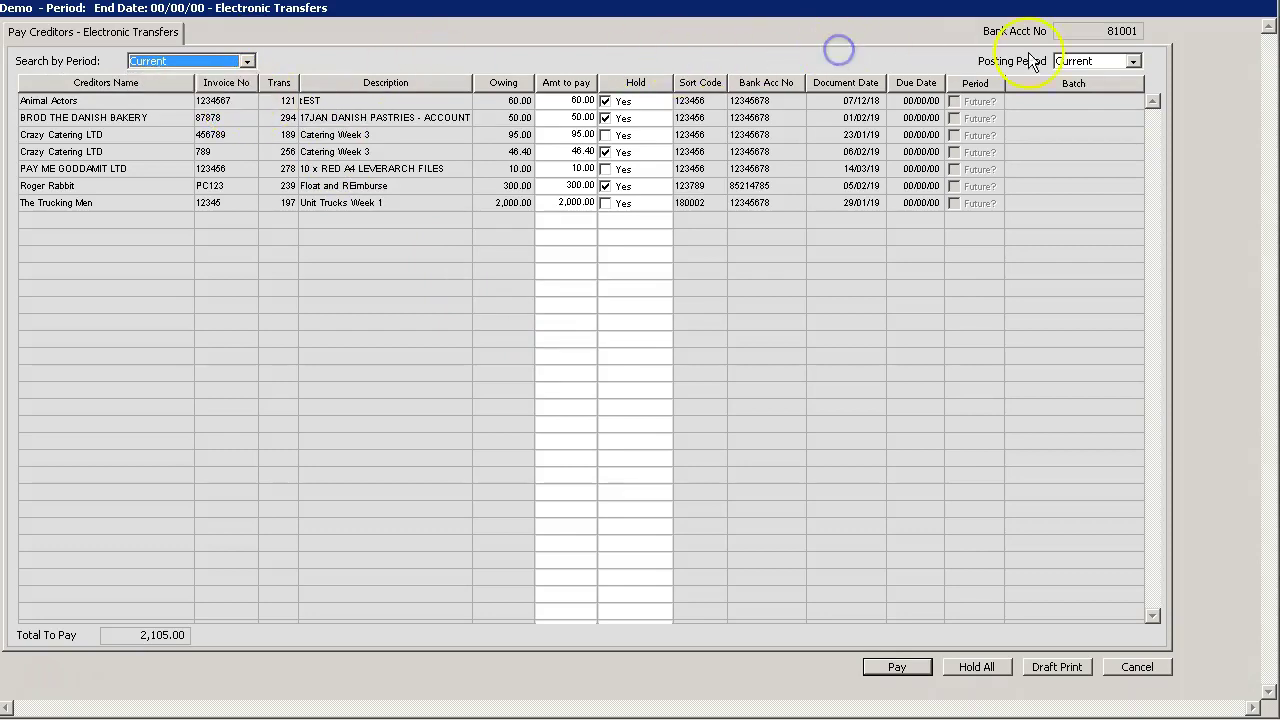
{"action": "left_click", "coordinate": [1126, 65]}
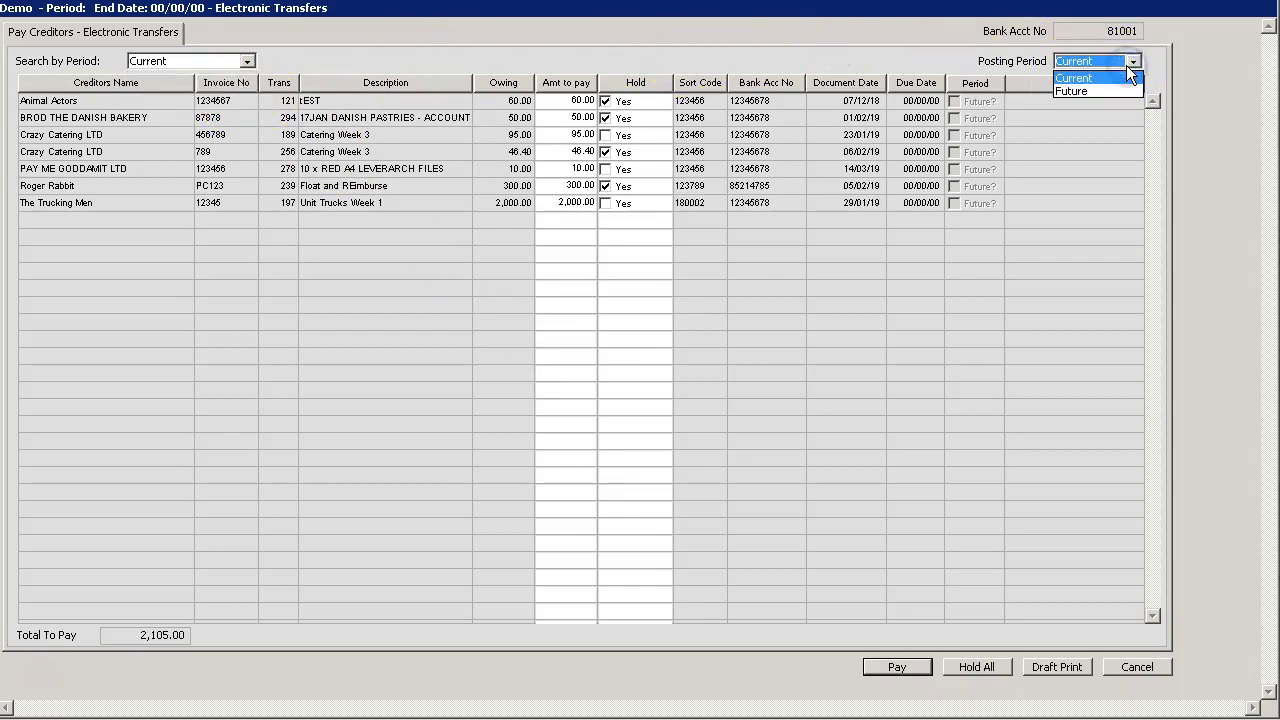
Keep posting in the Current period, sort invoices by Hold status, and hold every invoice
{"action": "left_click", "coordinate": [752, 60]}
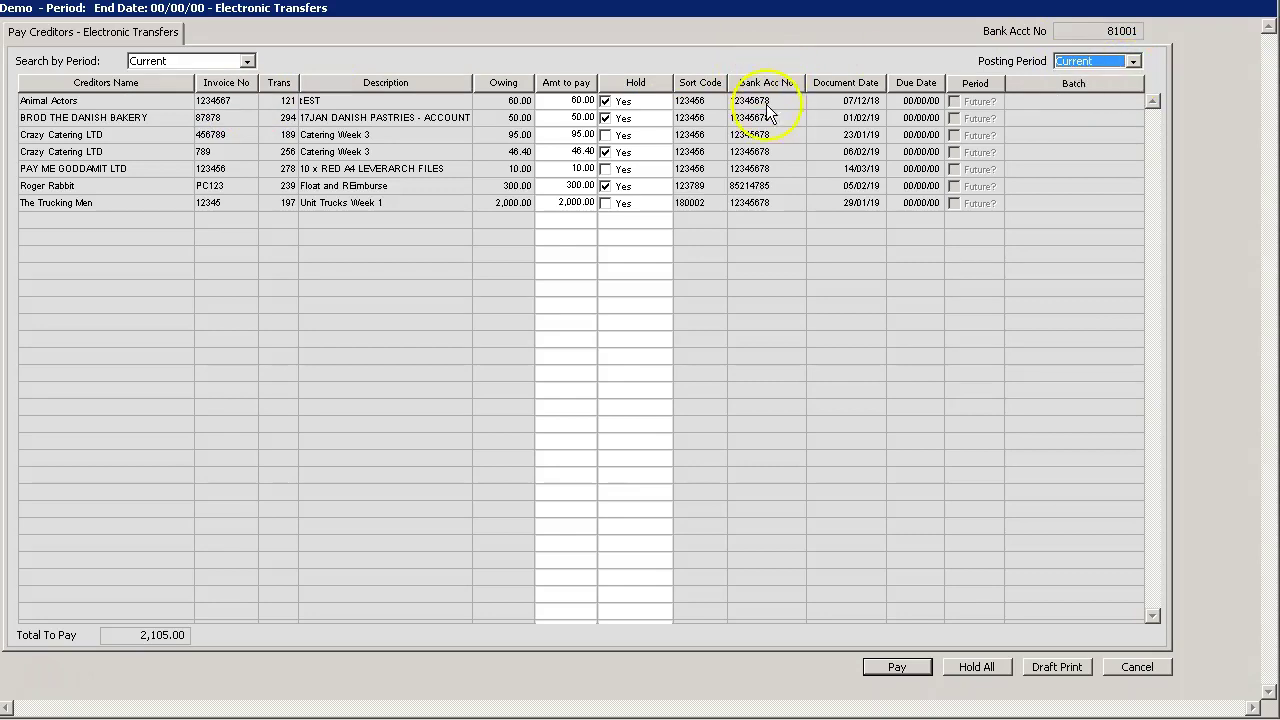
{"action": "left_click", "coordinate": [647, 93]}
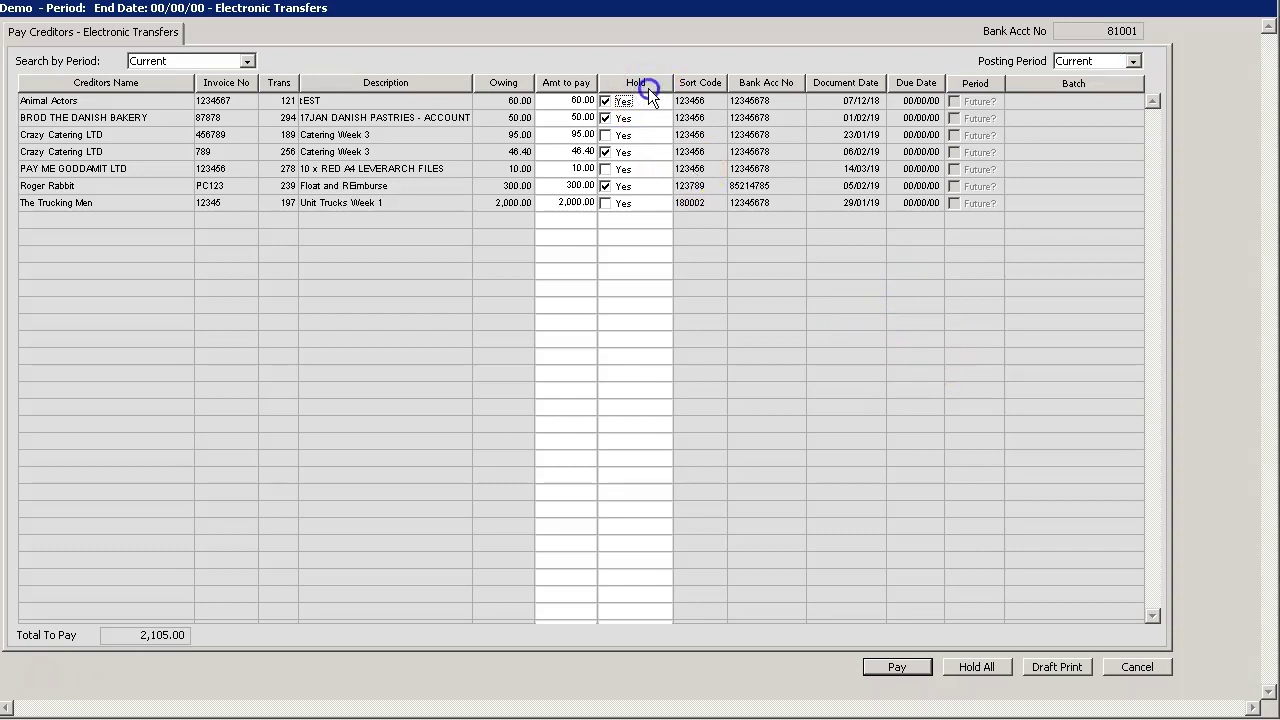
{"action": "left_click", "coordinate": [648, 88]}
{"action": "left_click", "coordinate": [648, 88]}
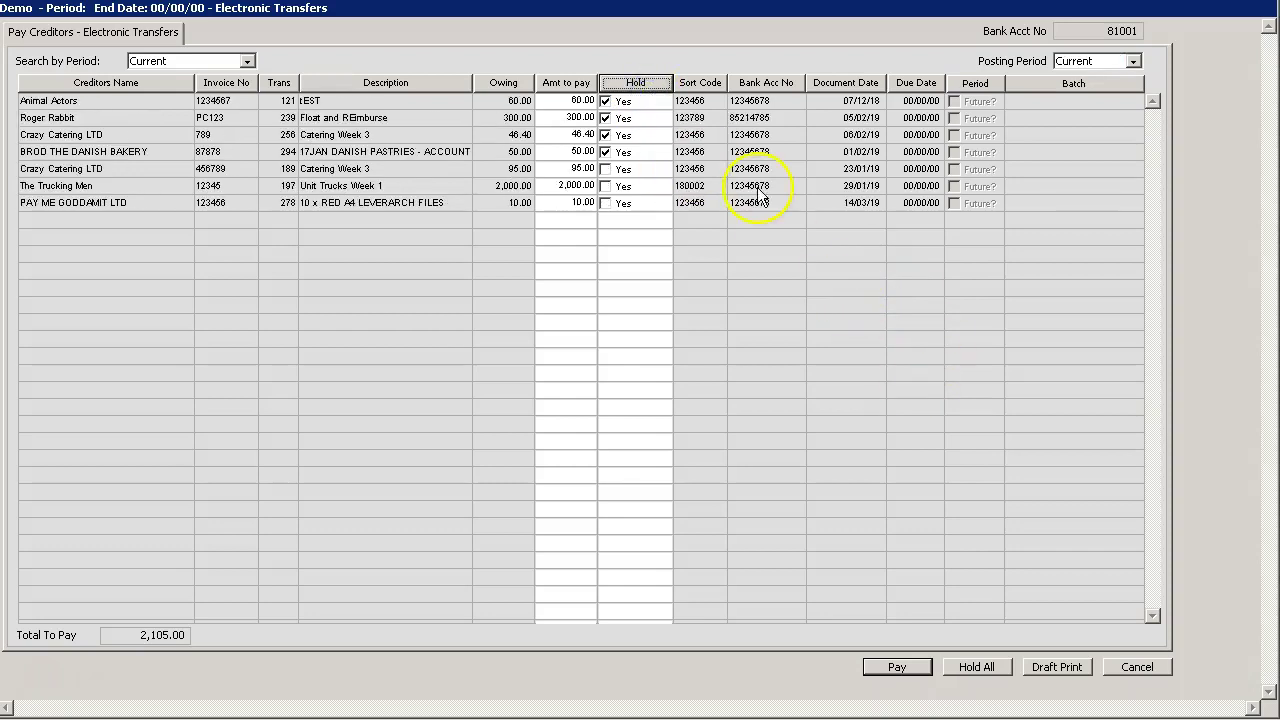
{"action": "left_click", "coordinate": [976, 664]}
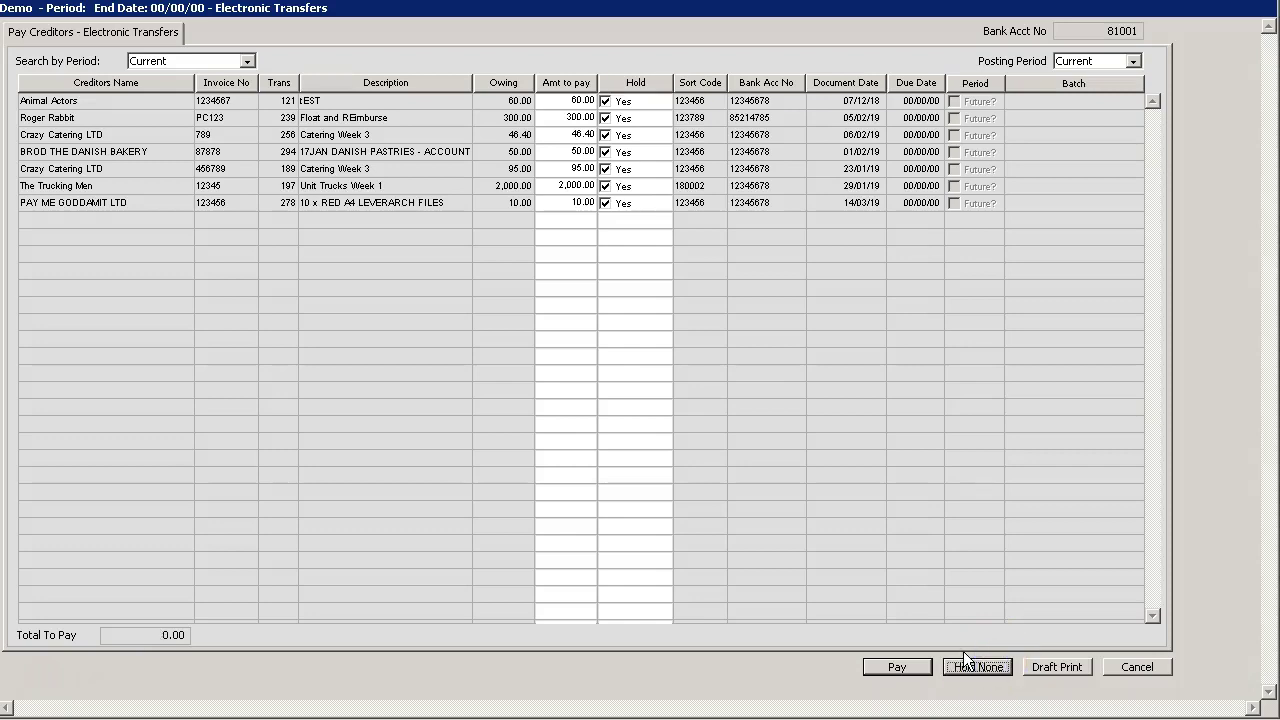
Release BROD THE DANISH BAKERY, Crazy Catering 46.40 and Float and REimburse 300.00 for payment
{"action": "left_click", "coordinate": [605, 152]}
{"action": "left_click", "coordinate": [605, 135]}
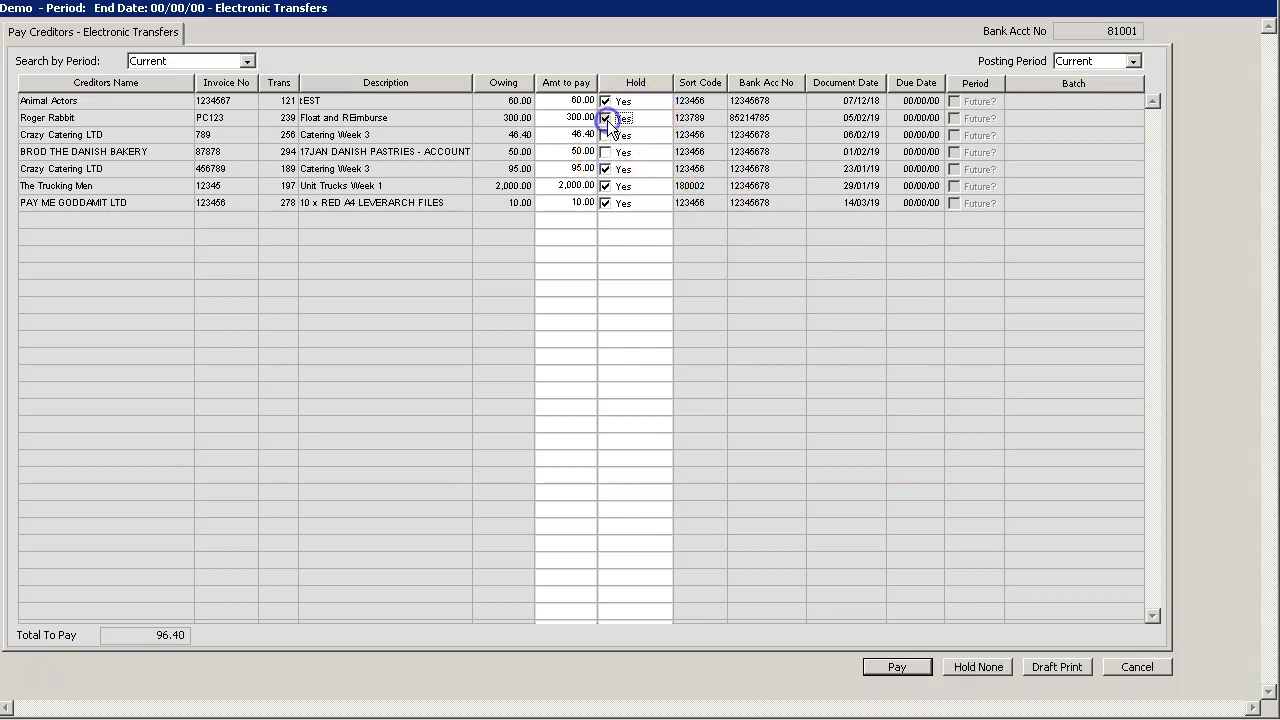
{"action": "left_click", "coordinate": [605, 118]}
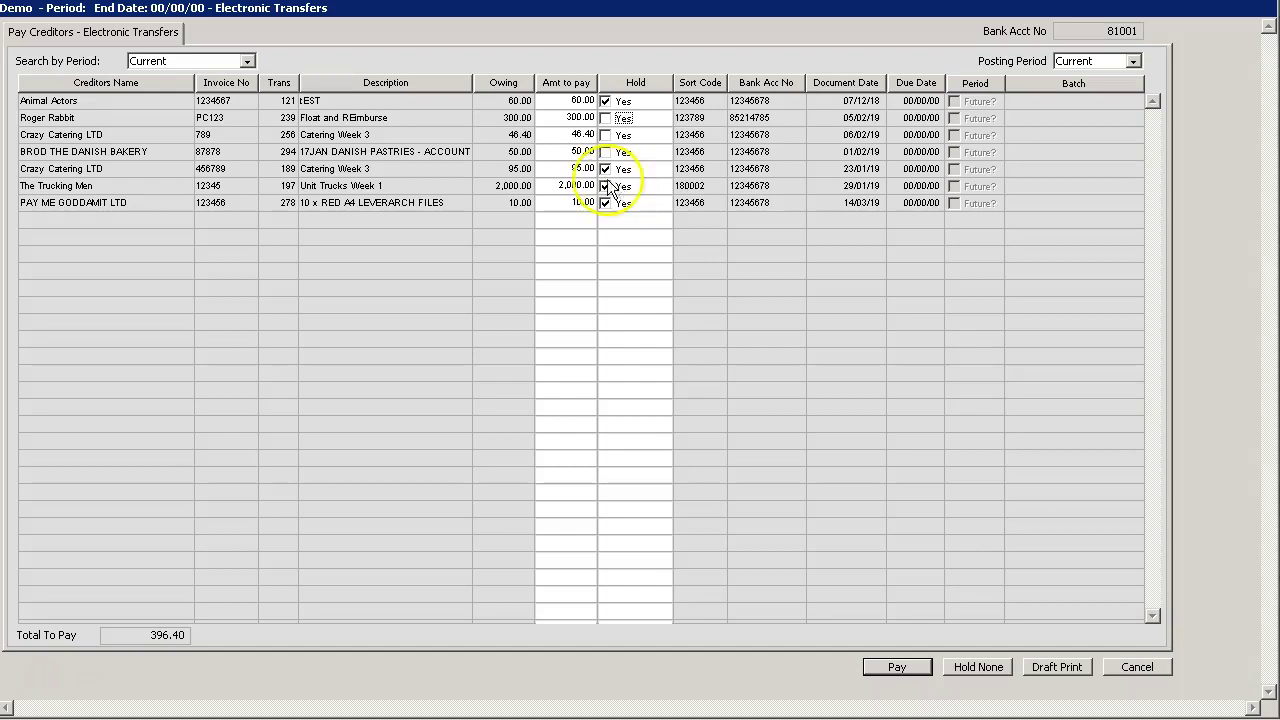
{"action": "left_click", "coordinate": [563, 151]}
{"action": "left_click_drag", "start_coordinate": [563, 151], "coordinate": [640, 159]}
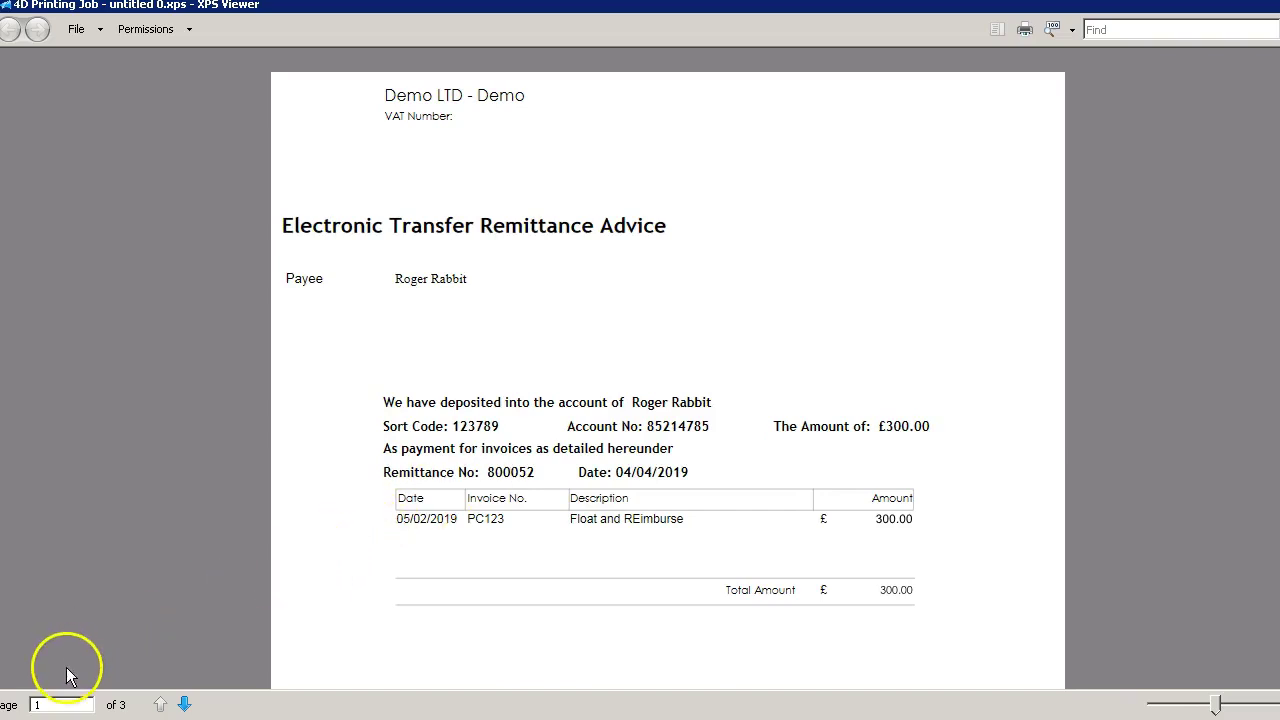
Close the three-page Electronic Transfer Remittance Advice in XPS Viewer
{"action": "key", "text": "alt+F4"}
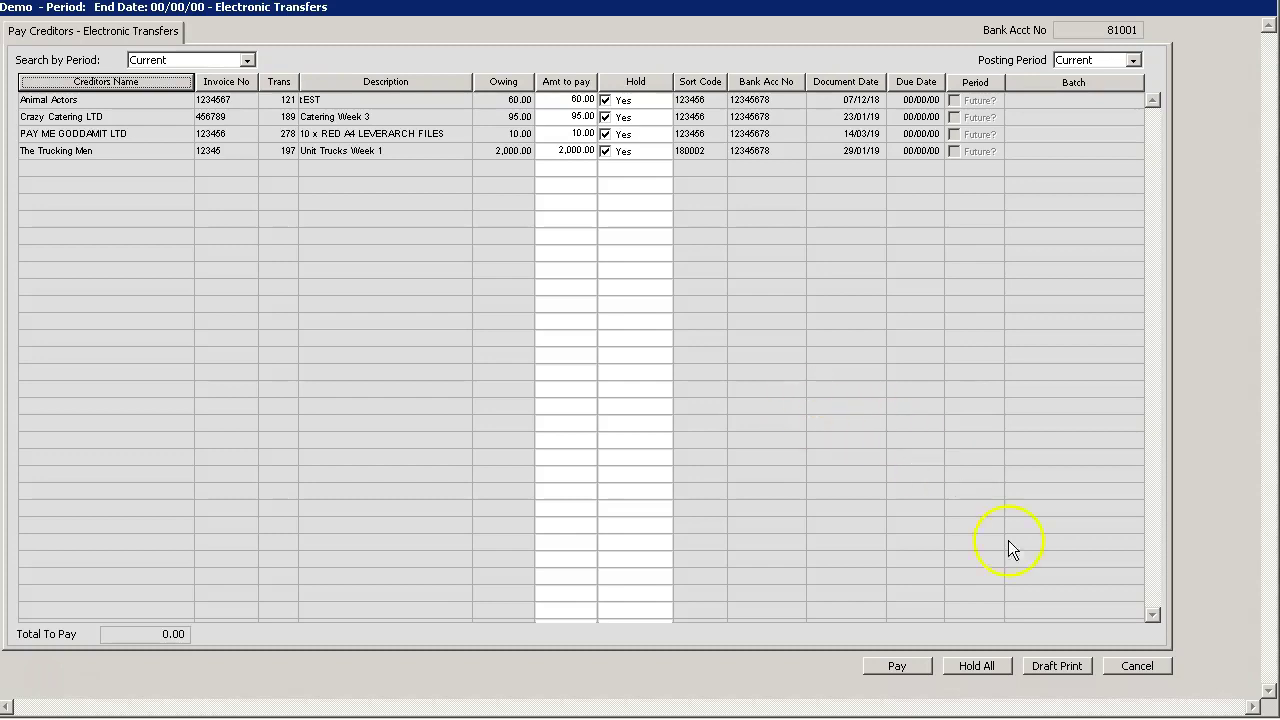
Draft-print the held invoices and export them with their POs to 'Attachments from mydaEs'
{"action": "left_click", "coordinate": [1045, 672]}
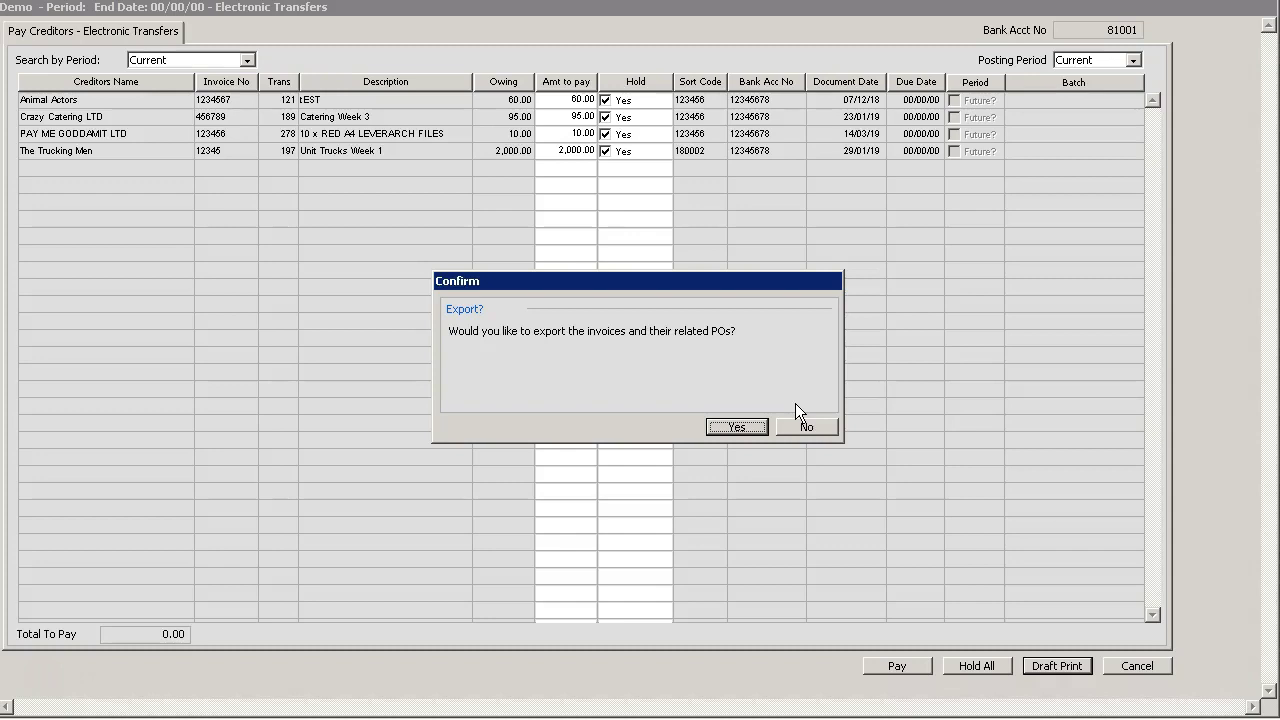
{"action": "left_click", "coordinate": [758, 427]}
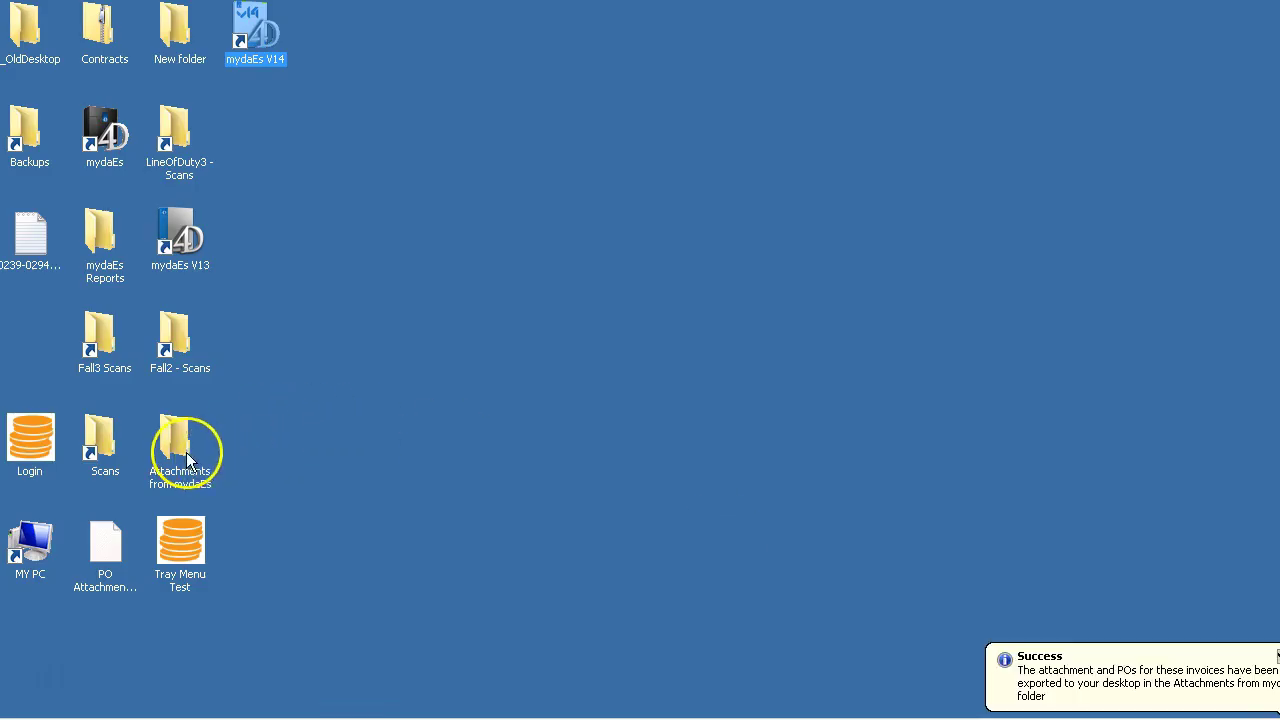
{"action": "left_click", "coordinate": [184, 456]}
{"action": "double_click", "coordinate": [181, 450]}
{"action": "left_click", "coordinate": [745, 162]}
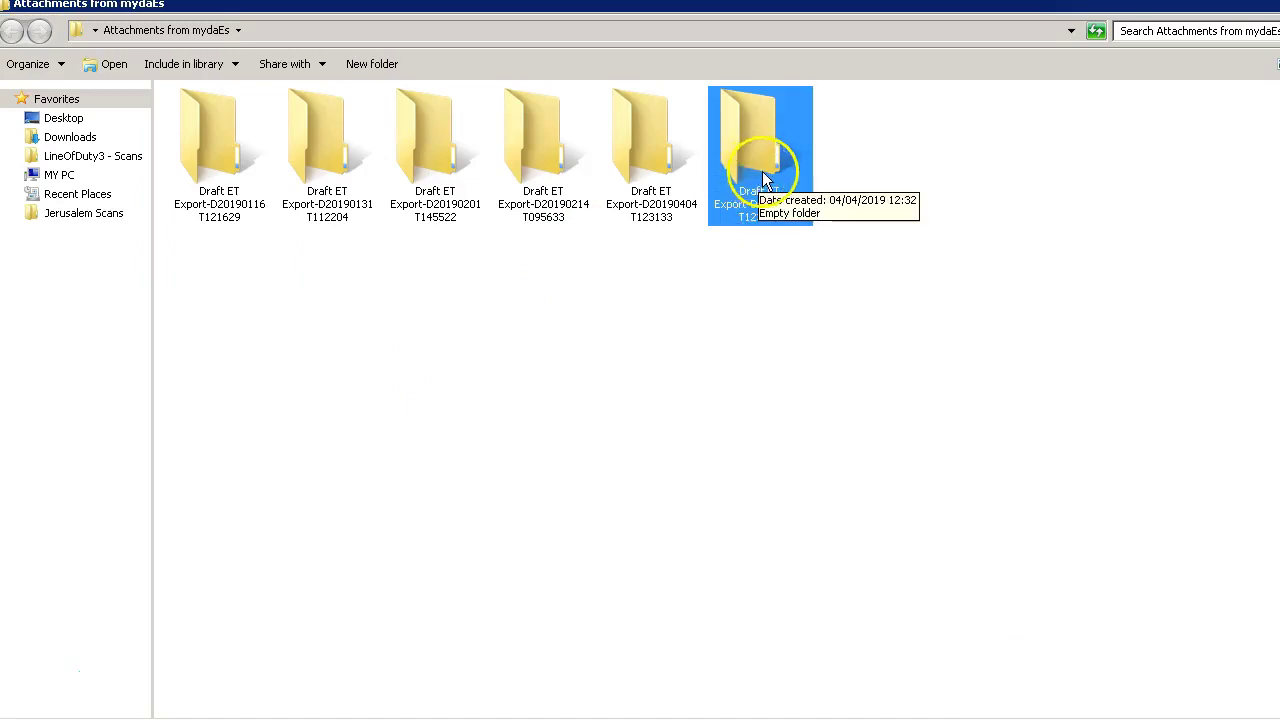
{"action": "double_click", "coordinate": [760, 175]}
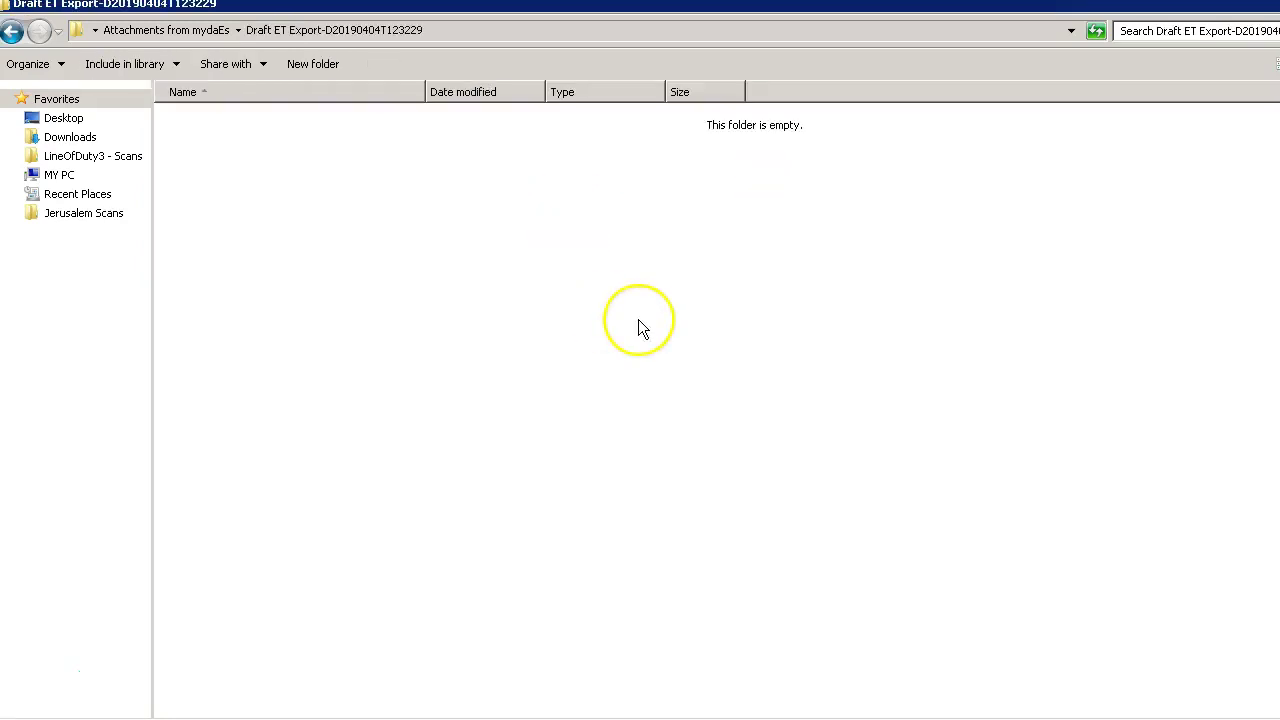
{"action": "key", "text": "alt+Left"}
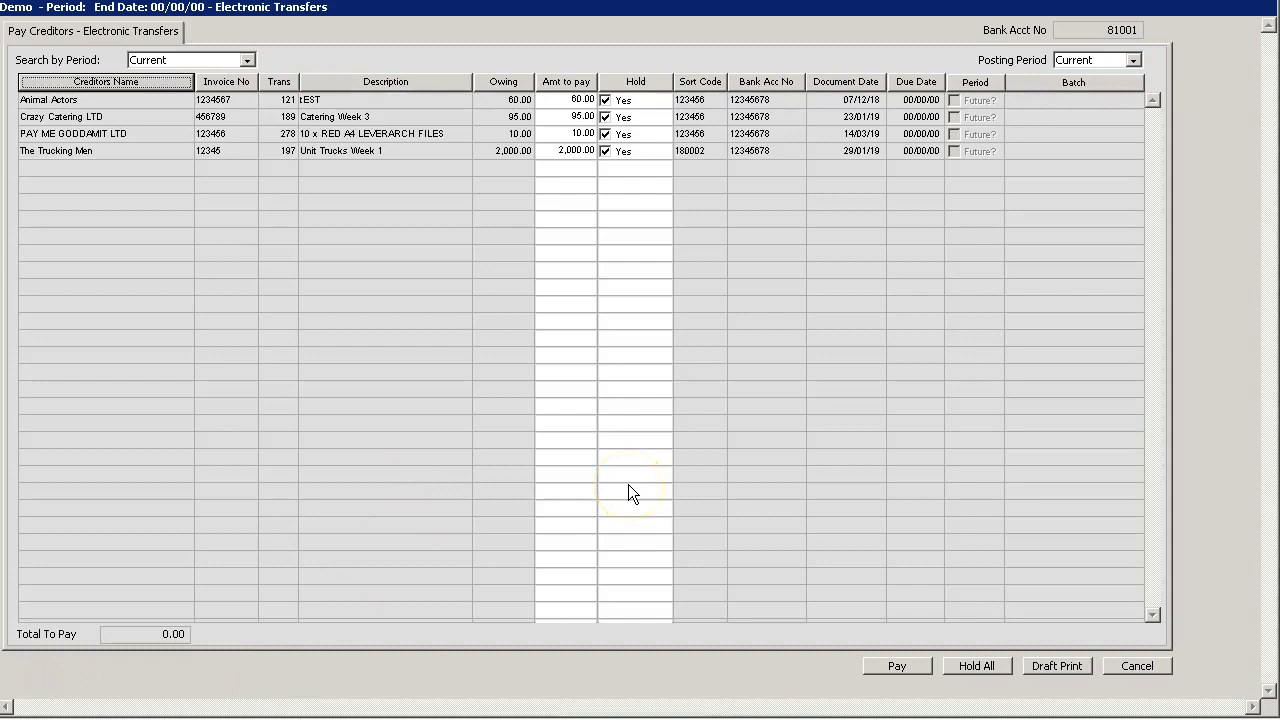
Cancel the Pay Creditors - Electronic Transfers window, leaving the held invoices unpaid
{"action": "left_click", "coordinate": [1121, 668]}
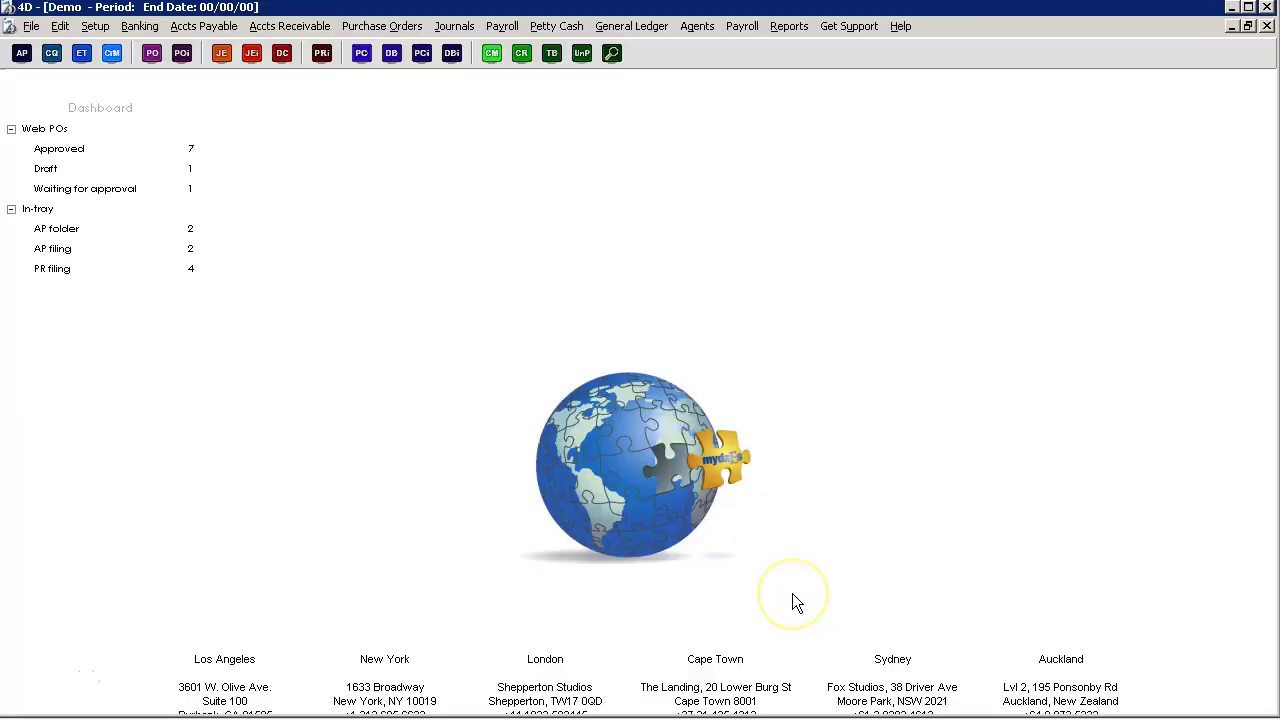